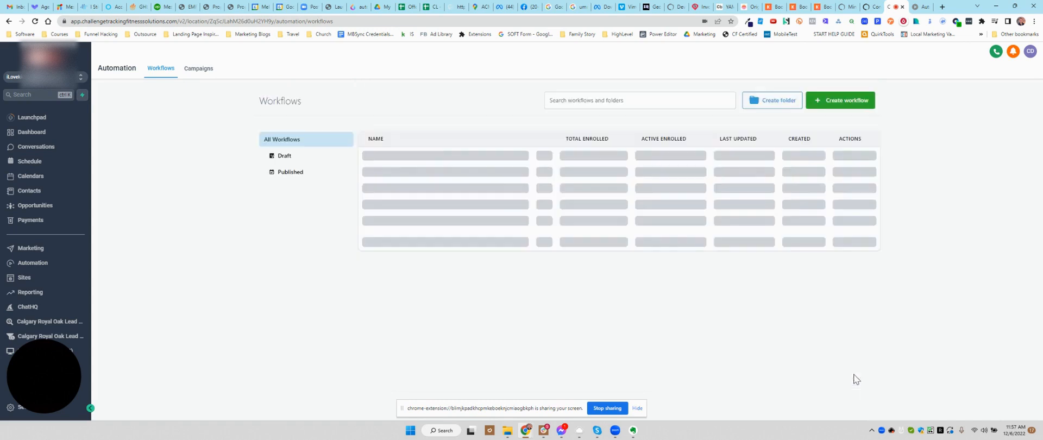
Step: Open the 80.10 | Utility - Calculate MTD Class Count workflow from the MBS - 80 | Utility folder
{"action": "scroll", "coordinate": [390, 334], "scroll_direction": "down", "scroll_amount": 1}
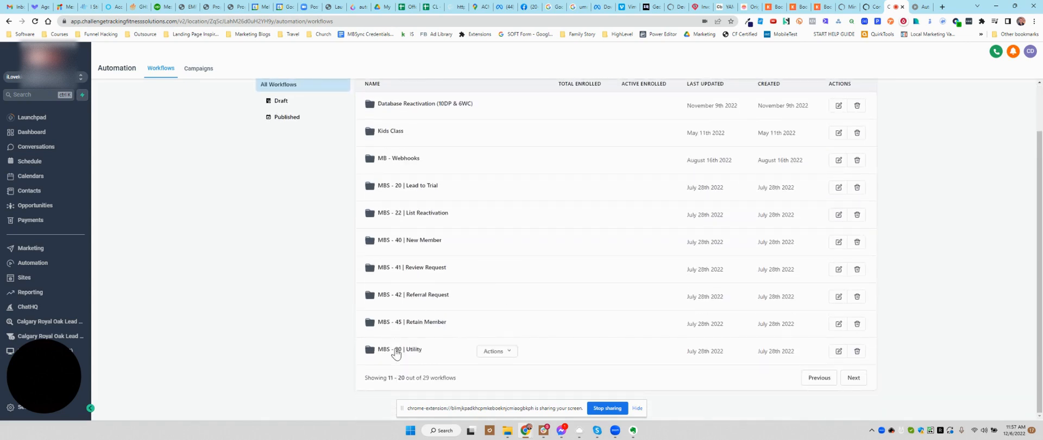
{"action": "left_click", "coordinate": [396, 352]}
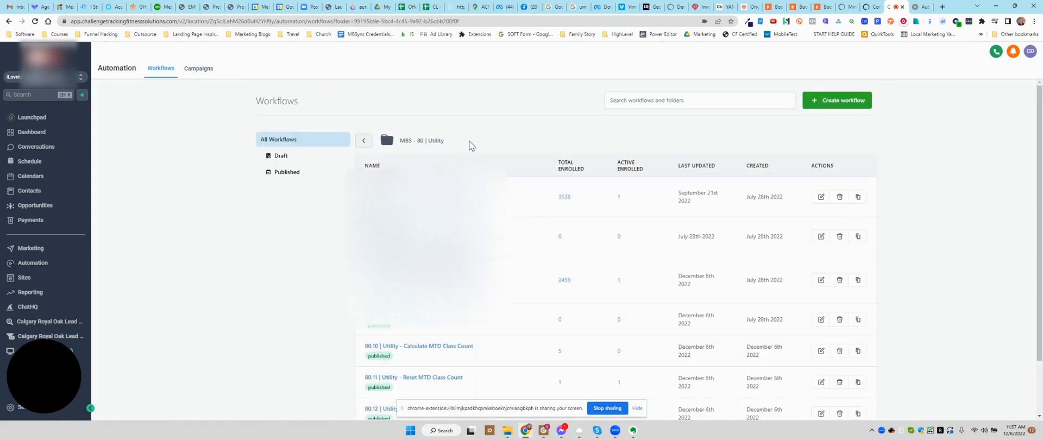
{"action": "scroll", "coordinate": [493, 120], "scroll_direction": "down", "scroll_amount": 1}
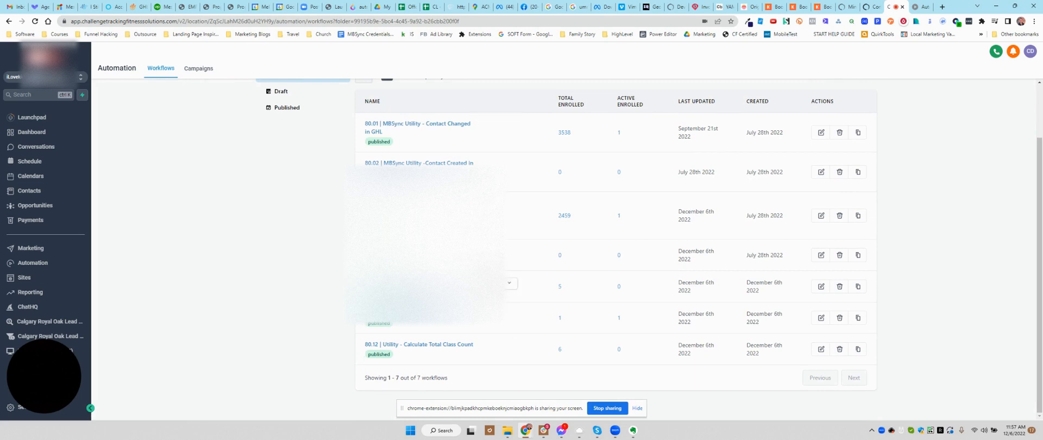
{"action": "left_click", "coordinate": [442, 286]}
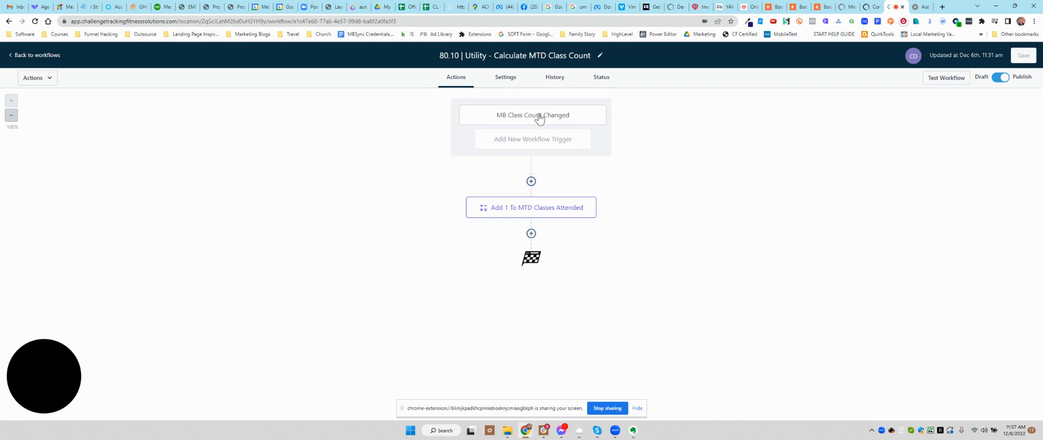
Step: Review the Add 1 to MTD Classes Attended math operation and return to the workflow list, discarding the unsaved changes
{"action": "left_click", "coordinate": [539, 211]}
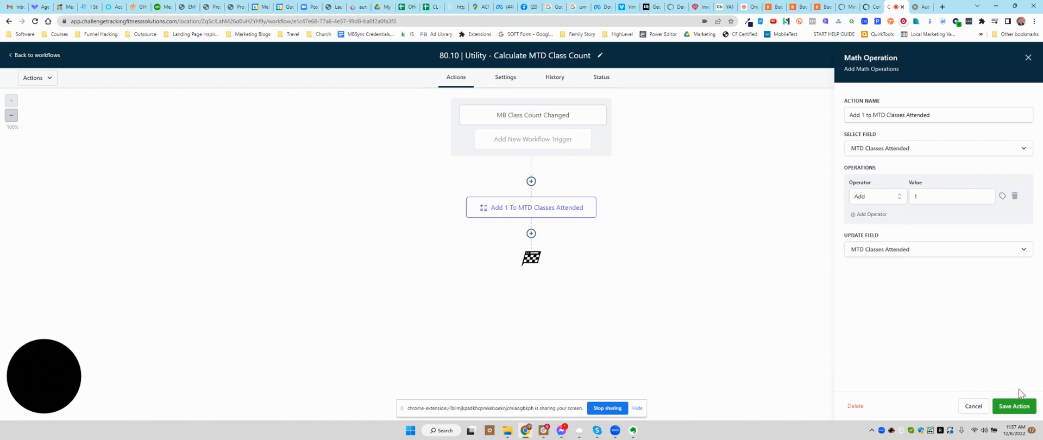
{"action": "left_click", "coordinate": [1015, 408]}
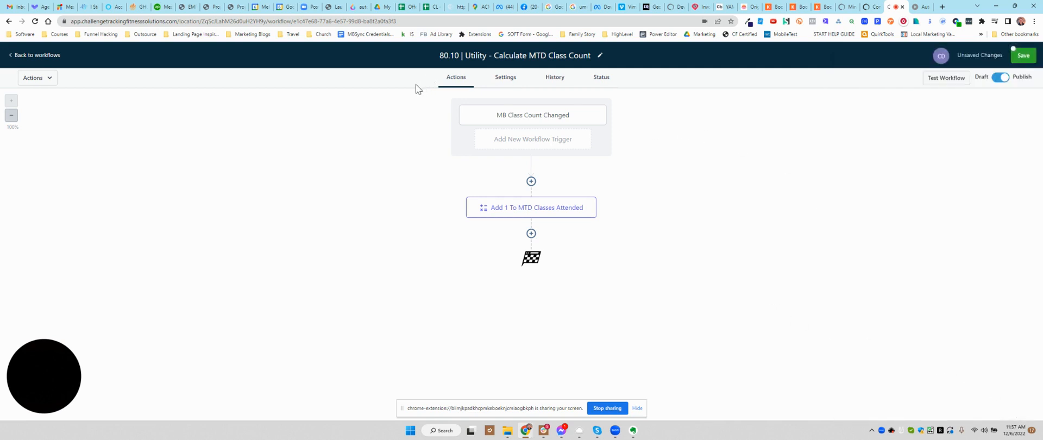
{"action": "left_click", "coordinate": [25, 55]}
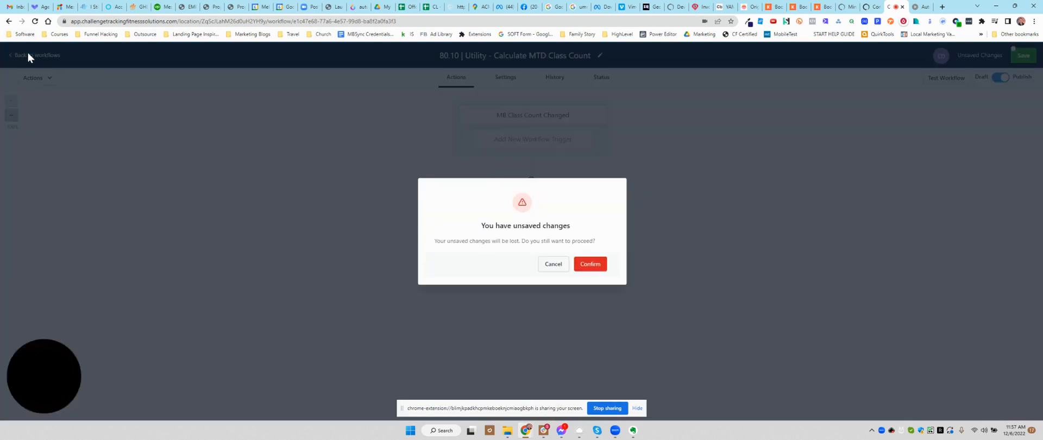
{"action": "left_click", "coordinate": [577, 265]}
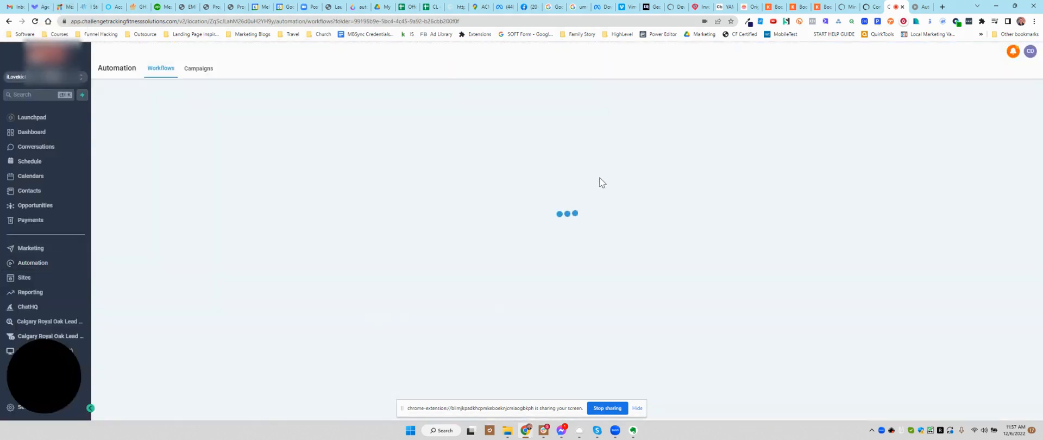
Step: Open the 80.11 | Utility - Reset MTD Class Count workflow and review its Set Event Start Time to 1st of Month action
{"action": "scroll", "coordinate": [429, 280], "scroll_direction": "down", "scroll_amount": 2}
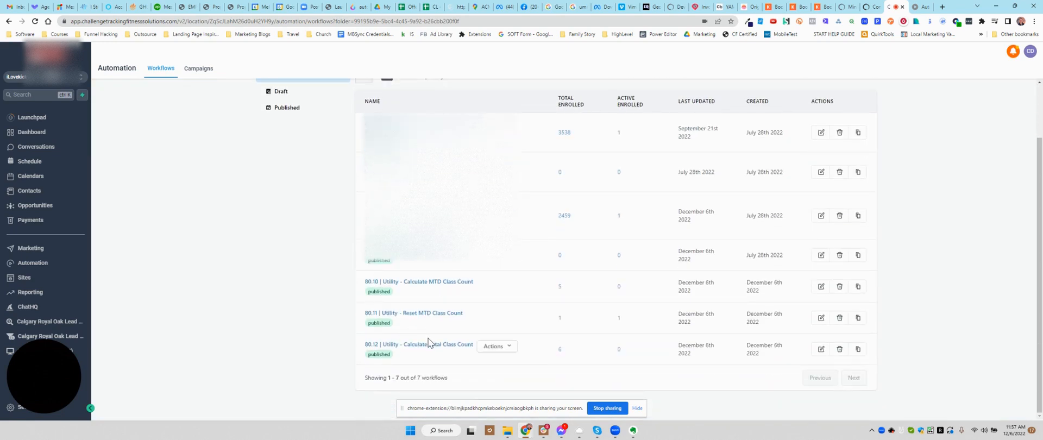
{"action": "left_click", "coordinate": [418, 315]}
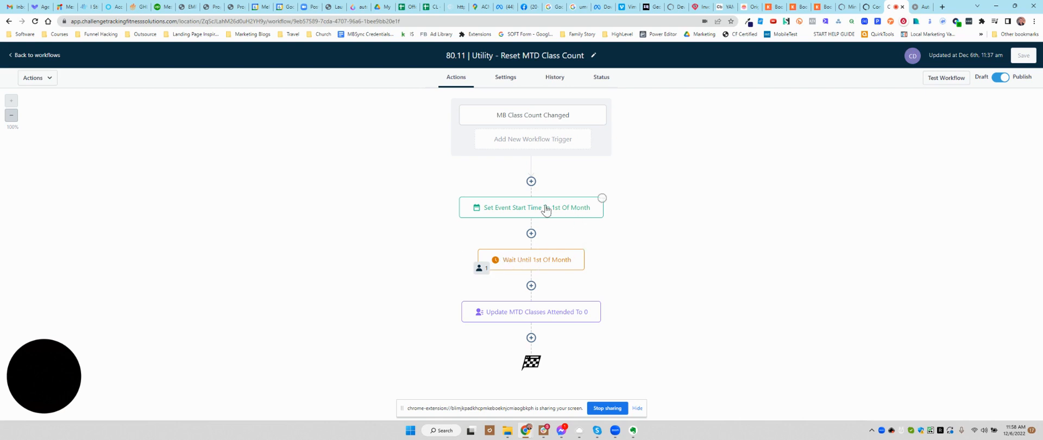
{"action": "left_click", "coordinate": [570, 211]}
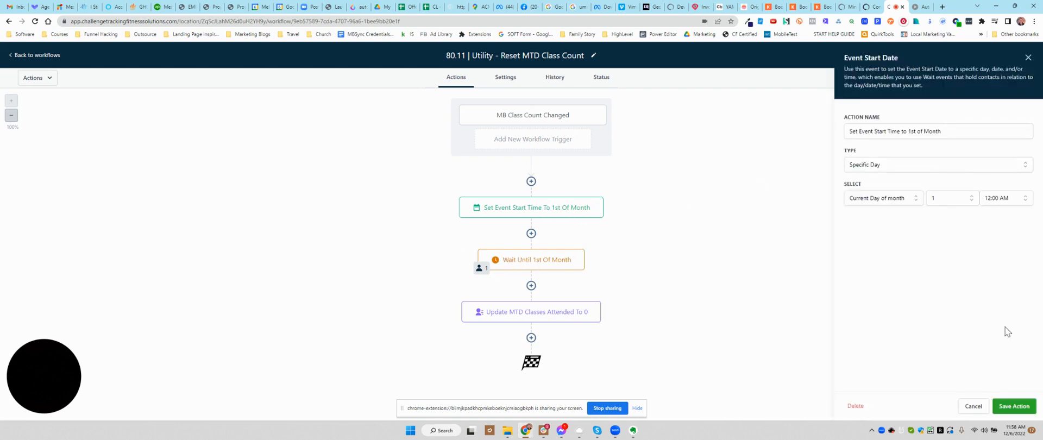
{"action": "left_click", "coordinate": [974, 406]}
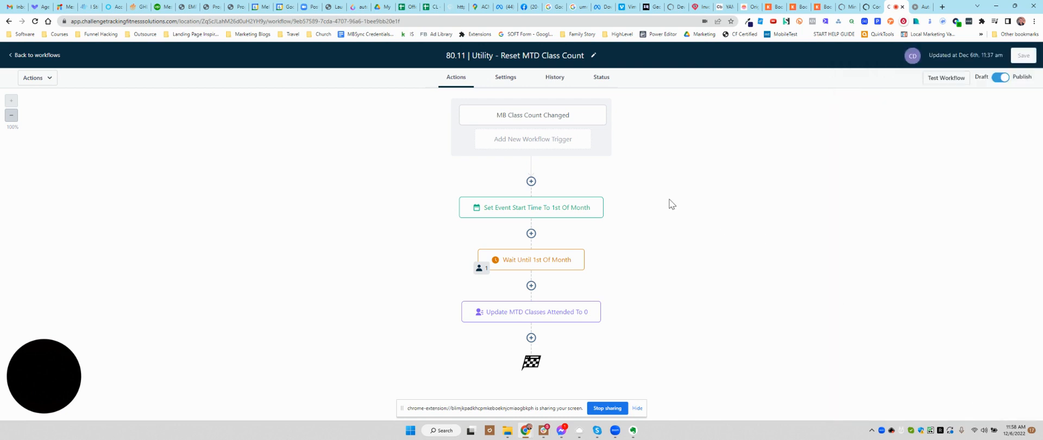
Step: Review the Wait Until 1st of Month and Update MTD Classes Attended to 0 actions, and return to the workflow list
{"action": "left_click", "coordinate": [582, 259]}
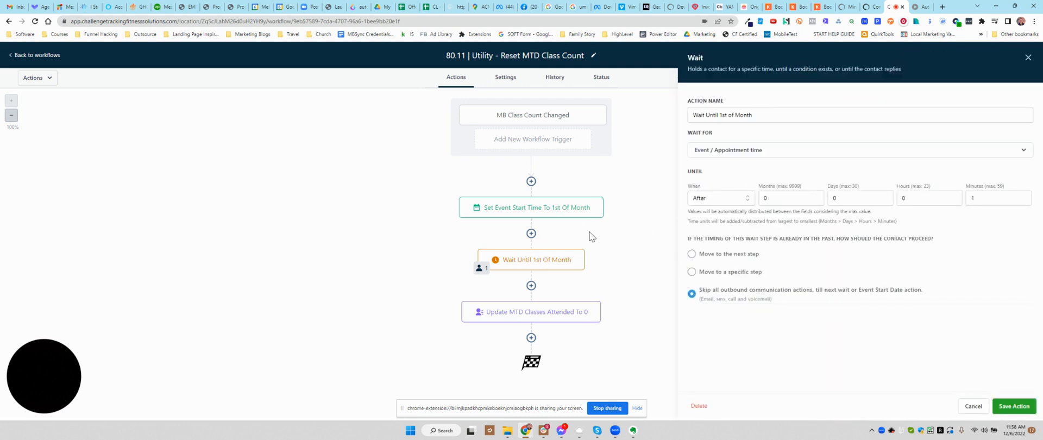
{"action": "left_click", "coordinate": [972, 407]}
{"action": "left_click", "coordinate": [567, 314]}
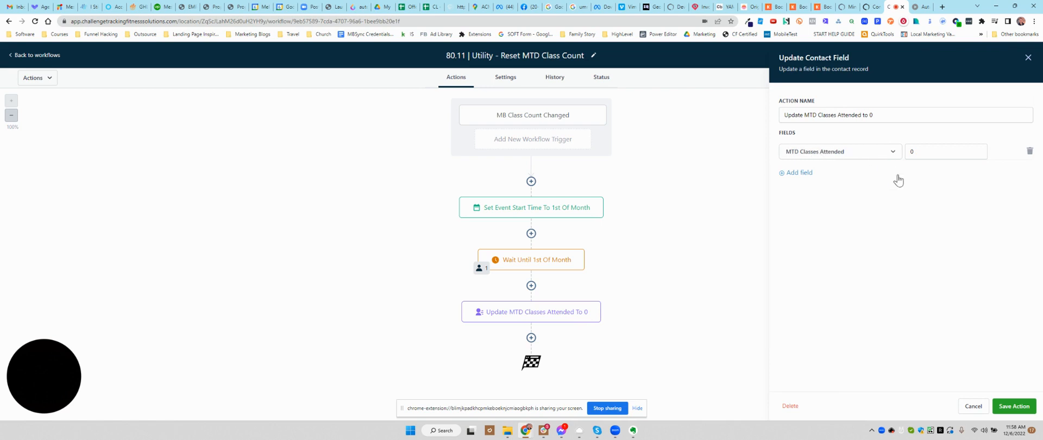
{"action": "left_click", "coordinate": [1009, 407]}
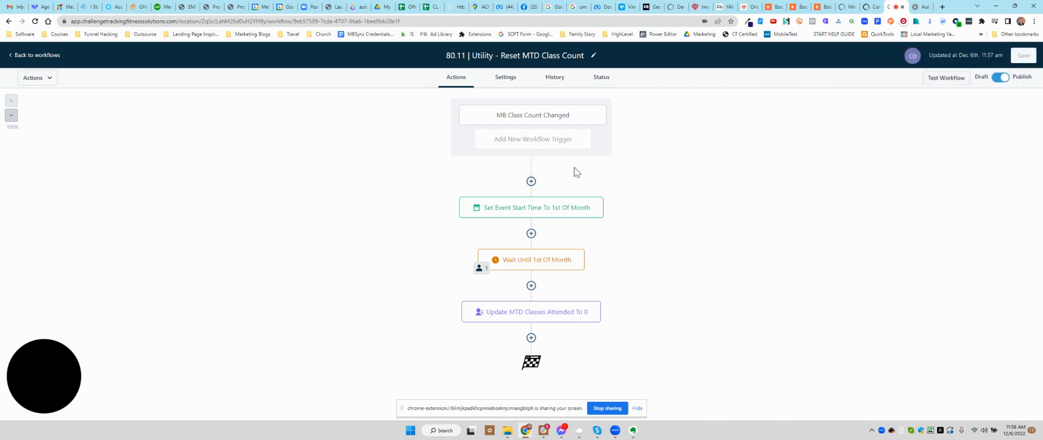
{"action": "left_click", "coordinate": [36, 57]}
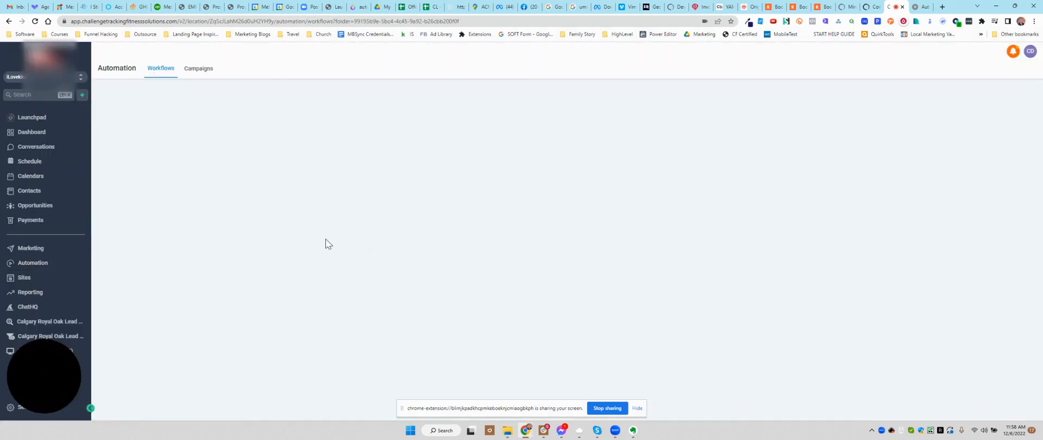
Step: Review the math operation in the 80.12 | Utility - Calculate Total Class Count workflow and return to the workflow list
{"action": "scroll", "coordinate": [304, 223], "scroll_direction": "down", "scroll_amount": 1}
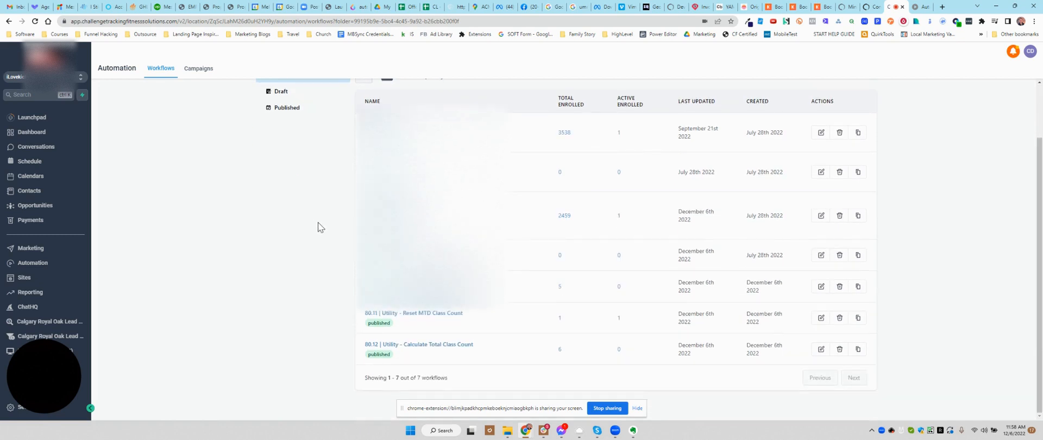
{"action": "left_click", "coordinate": [412, 344]}
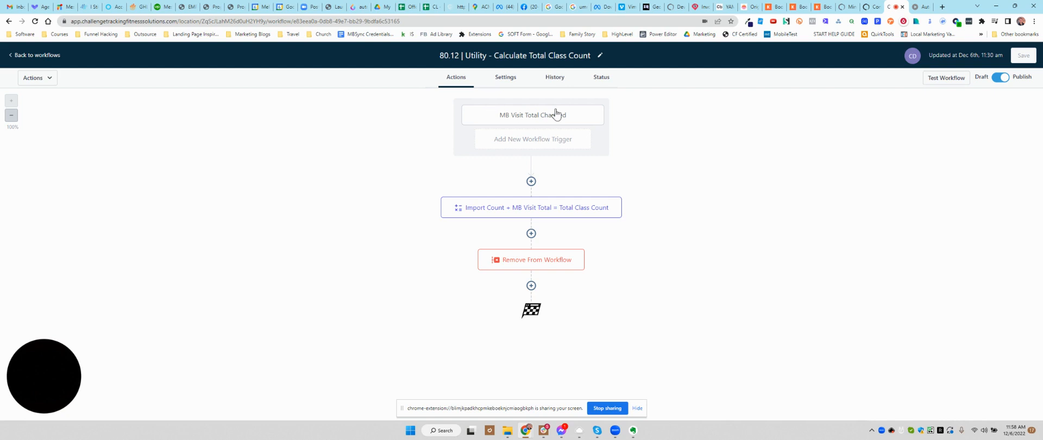
{"action": "left_click", "coordinate": [543, 209]}
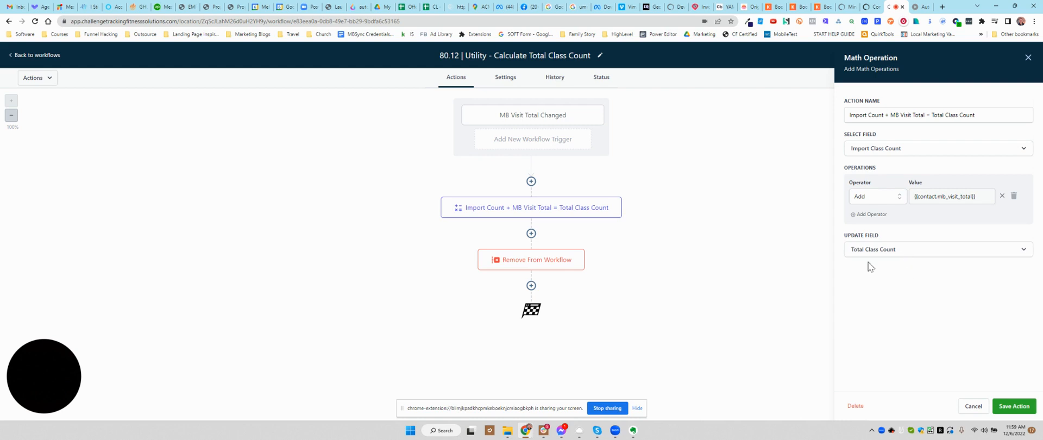
{"action": "left_click", "coordinate": [973, 408]}
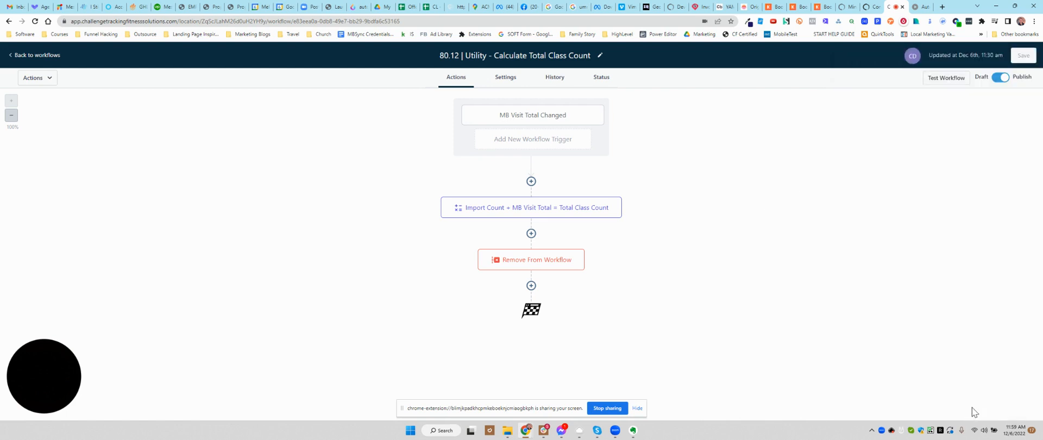
{"action": "left_click", "coordinate": [24, 62]}
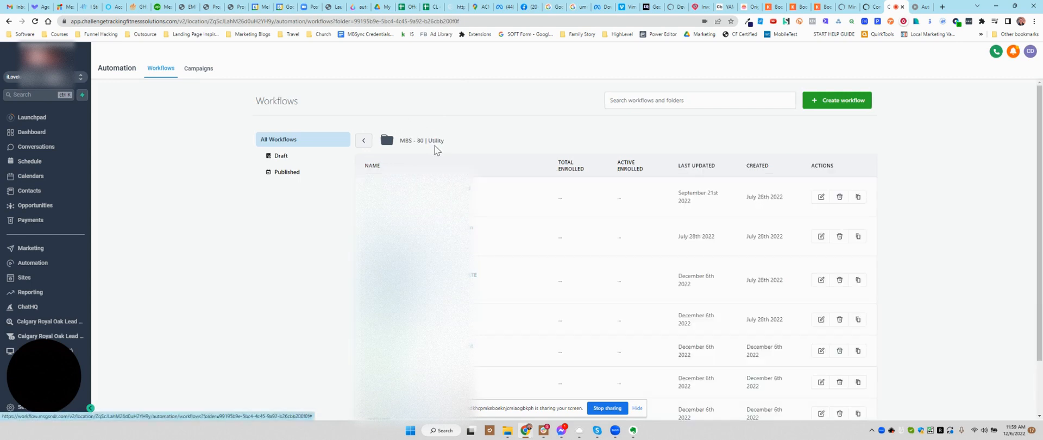
Step: Open the test contact's record from the contacts list and find its MB Custom Fields
{"action": "left_click", "coordinate": [29, 191]}
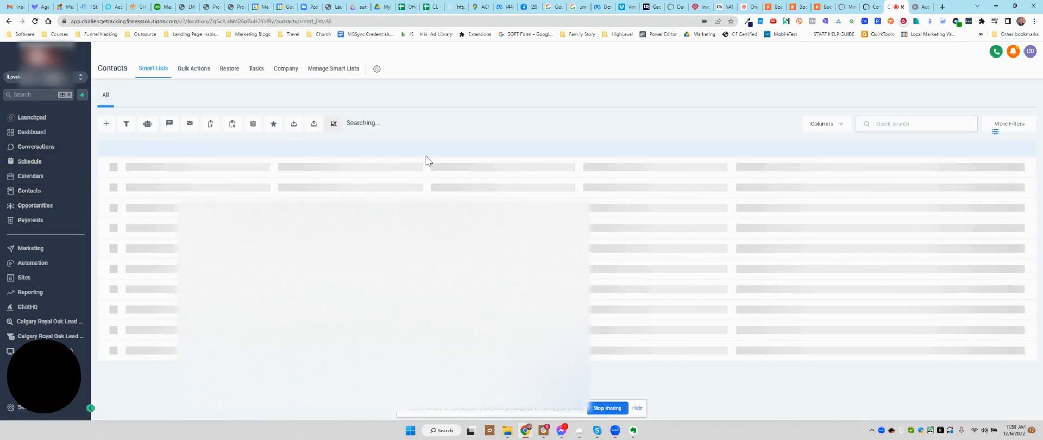
{"action": "left_click", "coordinate": [232, 210]}
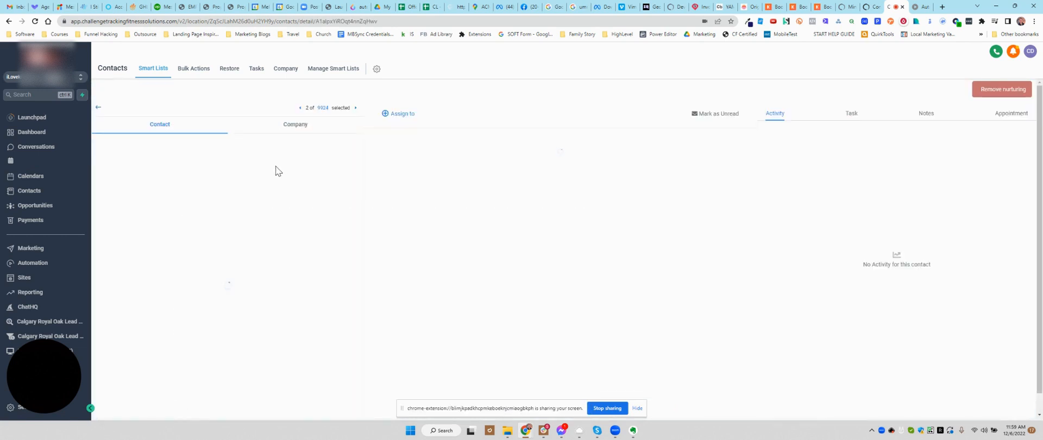
{"action": "scroll", "coordinate": [282, 228], "scroll_direction": "down", "scroll_amount": 5}
{"action": "scroll", "coordinate": [259, 226], "scroll_direction": "down", "scroll_amount": 2}
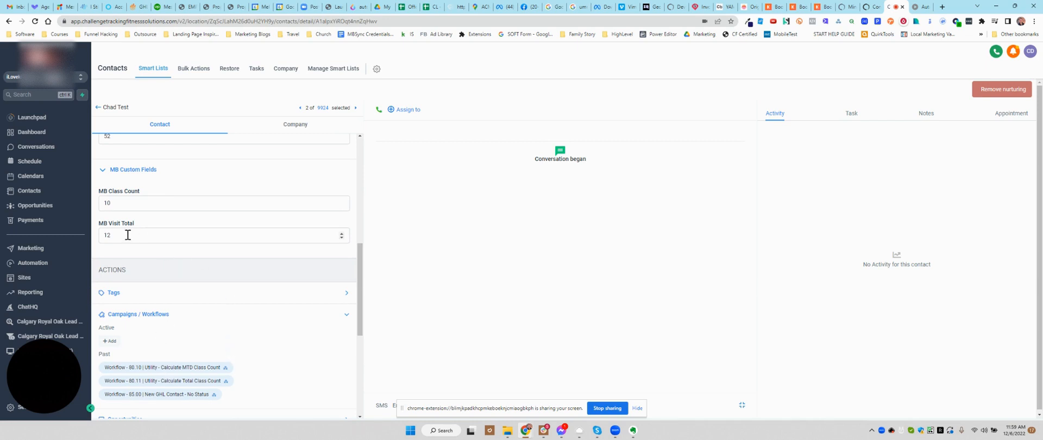
Step: Examine the contact's MTD, import and total class counts alongside its MB Class Count, MB Visit Total and past workflows
{"action": "scroll", "coordinate": [127, 235], "scroll_direction": "up", "scroll_amount": 2}
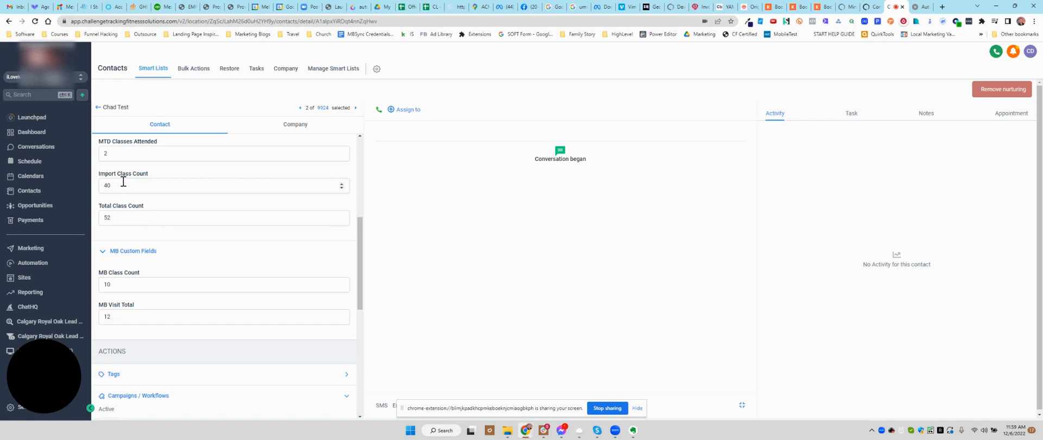
{"action": "scroll", "coordinate": [184, 228], "scroll_direction": "down", "scroll_amount": 1}
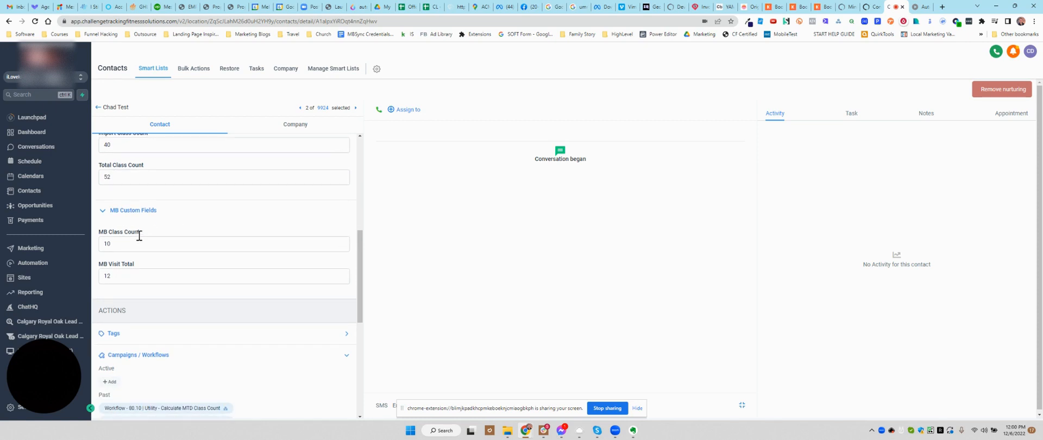
{"action": "scroll", "coordinate": [139, 235], "scroll_direction": "down", "scroll_amount": 1}
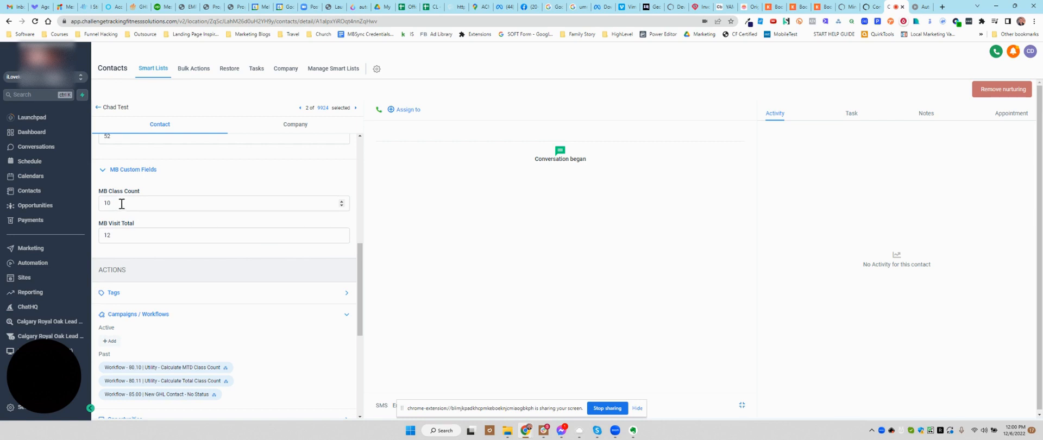
{"action": "left_click_drag", "start_coordinate": [360, 254], "coordinate": [361, 256]}
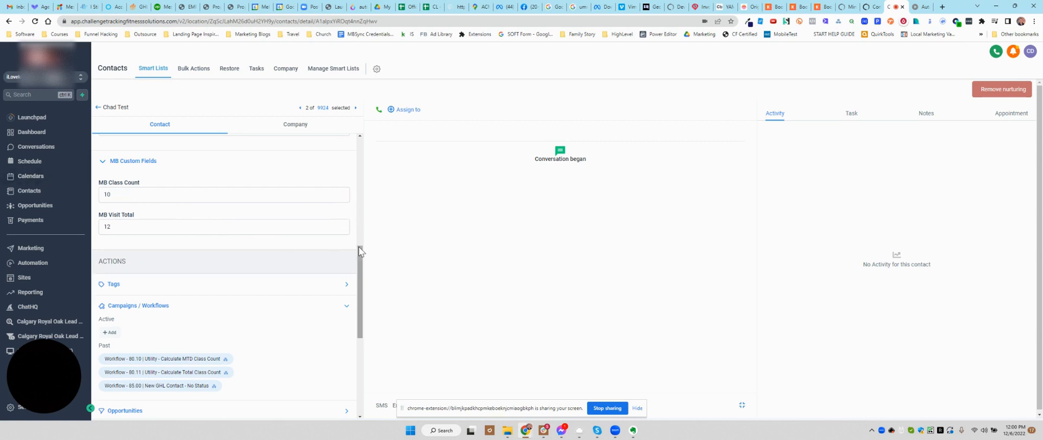
{"action": "left_click_drag", "start_coordinate": [360, 248], "coordinate": [362, 258]}
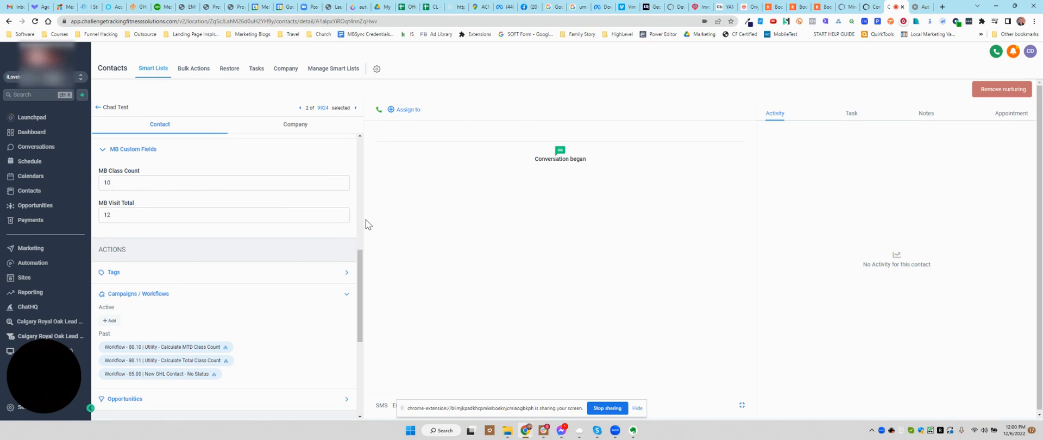
{"action": "left_click_drag", "start_coordinate": [360, 269], "coordinate": [359, 225]}
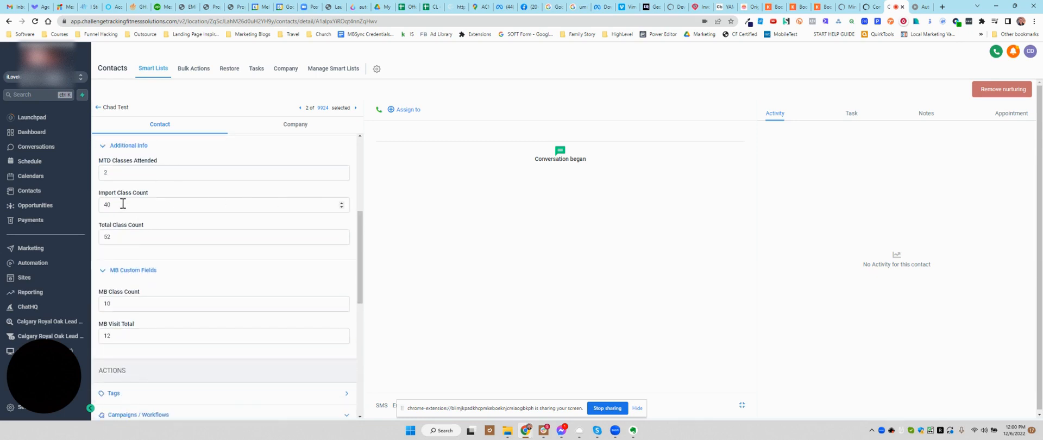
Step: Set the test contact's MB Class Count to 11 and save the contact
{"action": "double_click", "coordinate": [106, 172]}
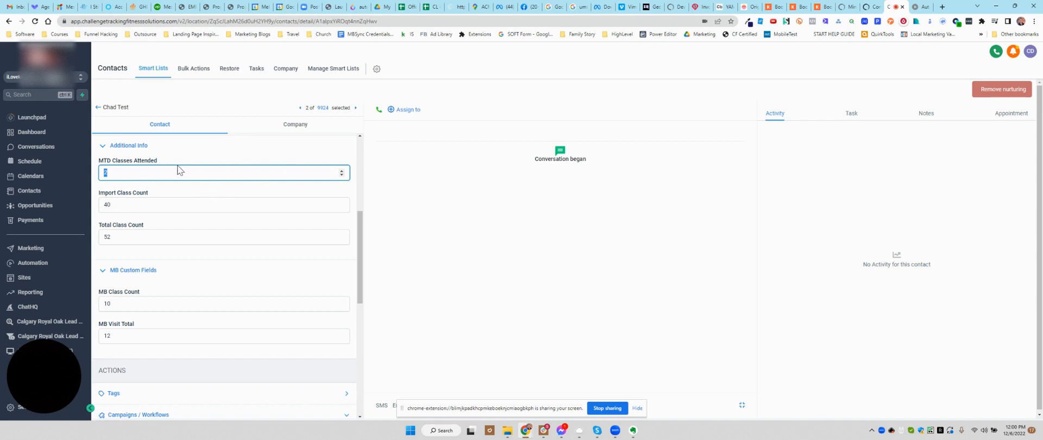
{"action": "scroll", "coordinate": [196, 273], "scroll_direction": "down", "scroll_amount": 1}
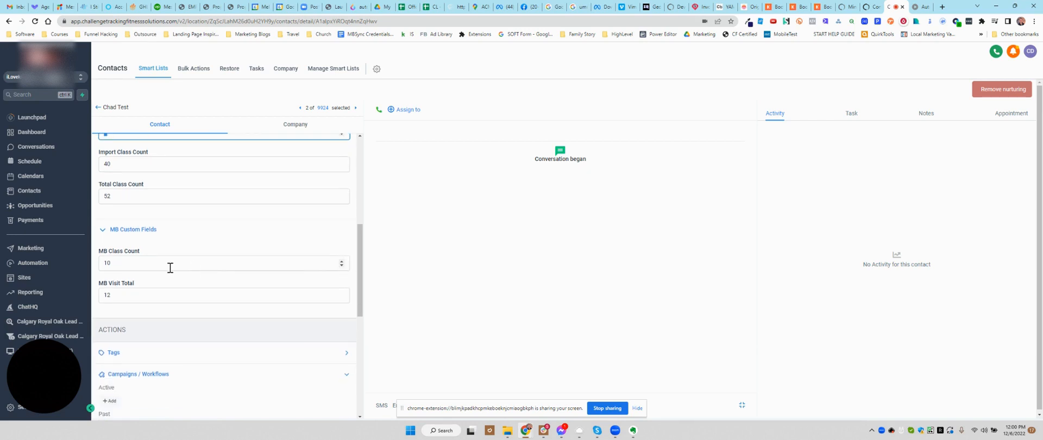
{"action": "left_click", "coordinate": [121, 262]}
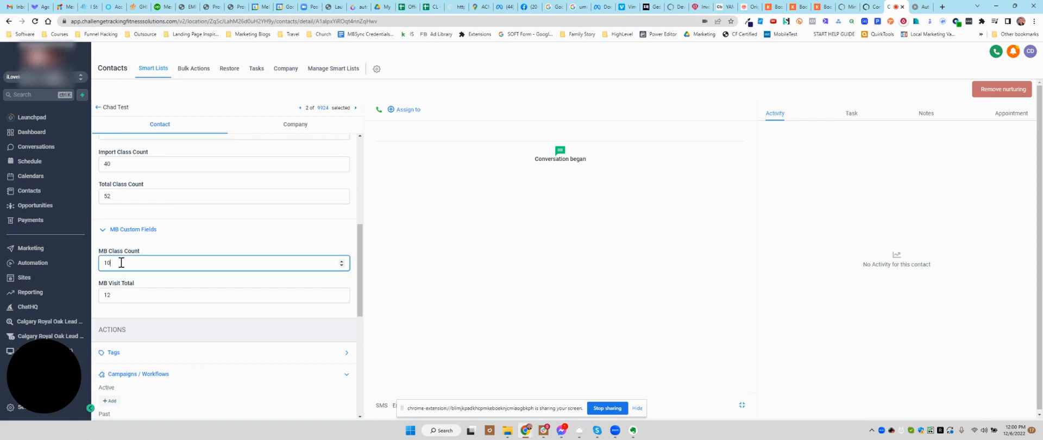
{"action": "key", "text": "BackSpace"}
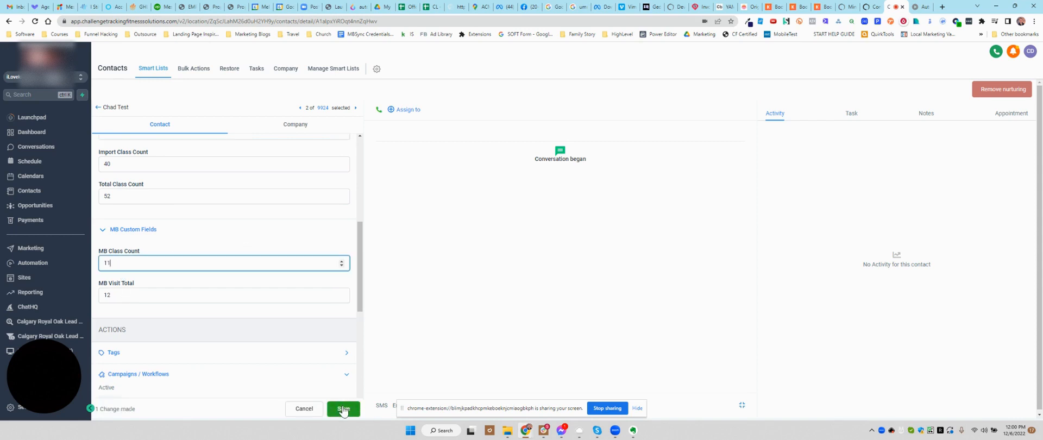
{"action": "left_click", "coordinate": [343, 410]}
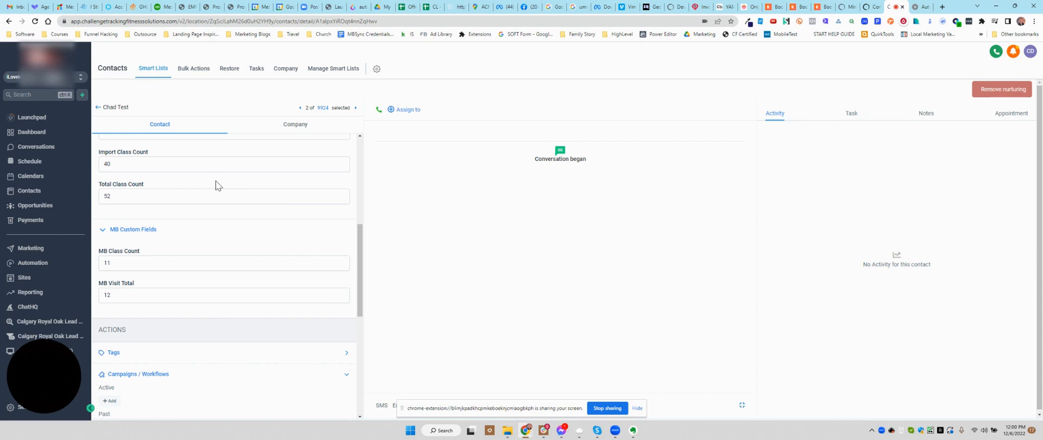
Step: Reload the test contact's record and check its class count fields and active and past workflows
{"action": "left_click", "coordinate": [35, 22]}
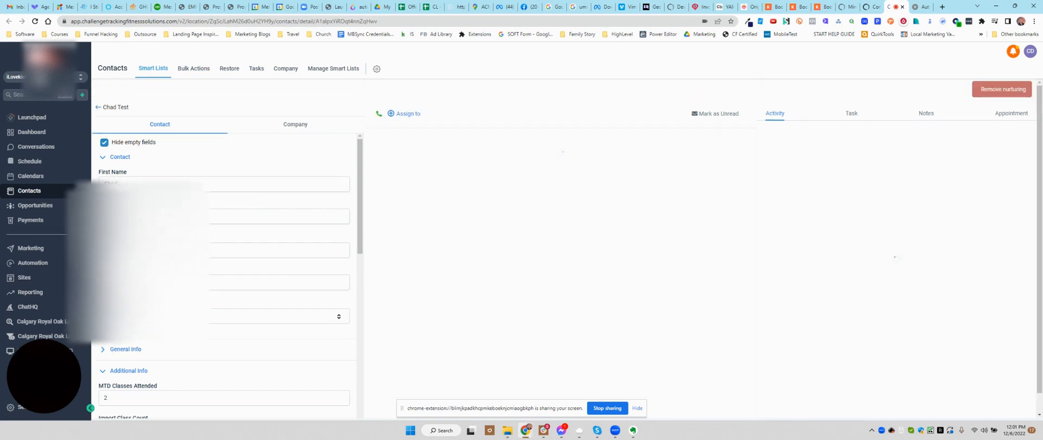
{"action": "scroll", "coordinate": [224, 275], "scroll_direction": "down", "scroll_amount": 3}
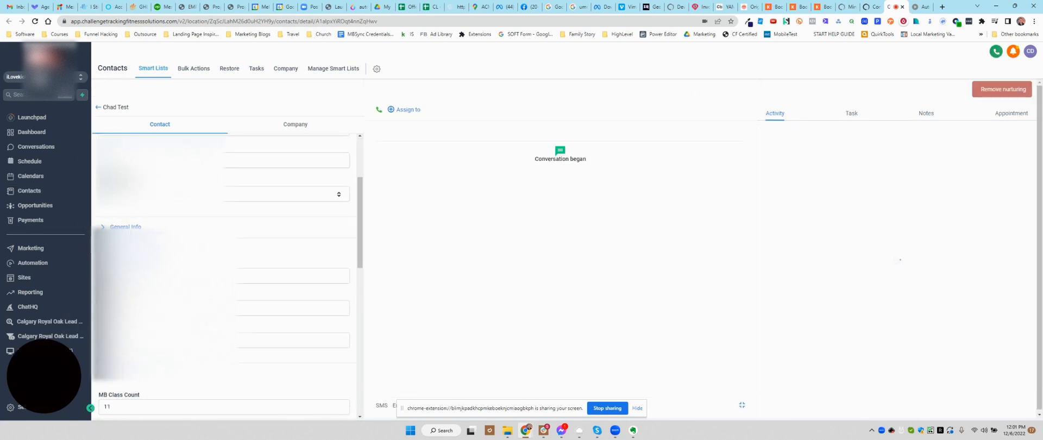
{"action": "scroll", "coordinate": [225, 276], "scroll_direction": "down", "scroll_amount": 5}
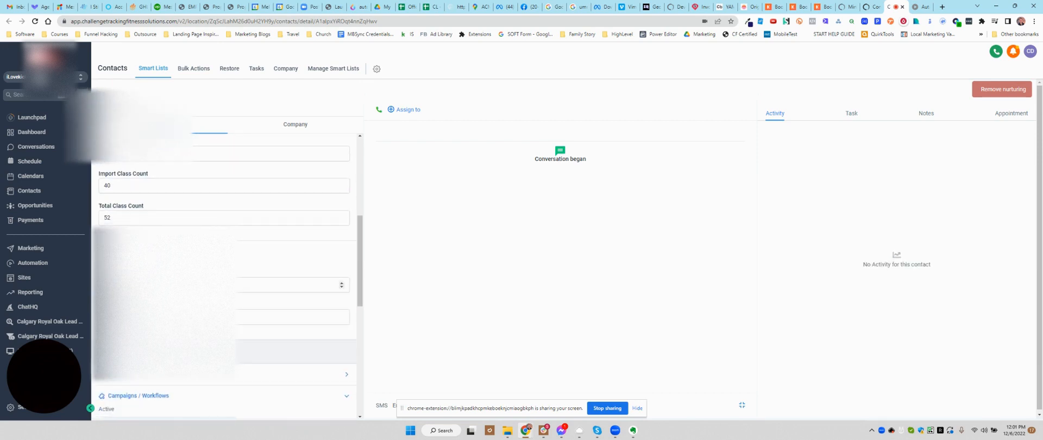
{"action": "scroll", "coordinate": [193, 275], "scroll_direction": "down", "scroll_amount": 2}
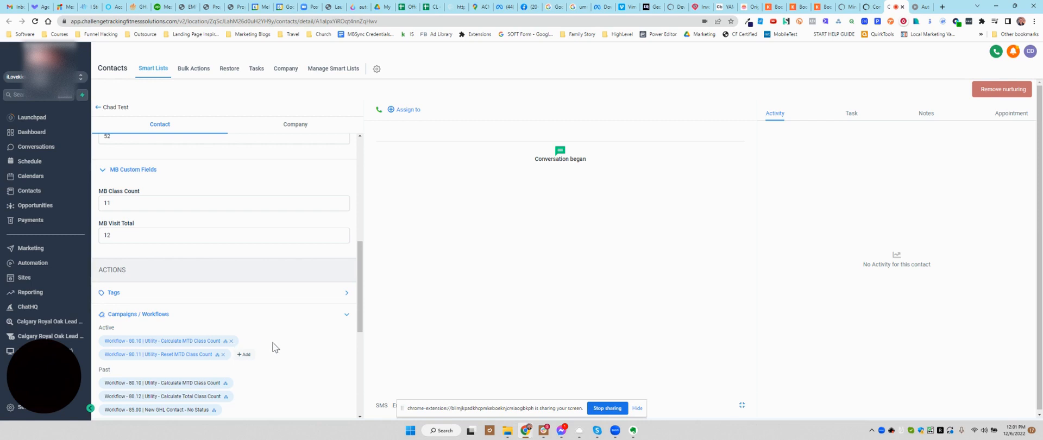
Step: Open the contact's action log for the active 80.10 | Utility - Calculate MTD Class Count workflow and review the latest math operation's event details
{"action": "left_click", "coordinate": [226, 342]}
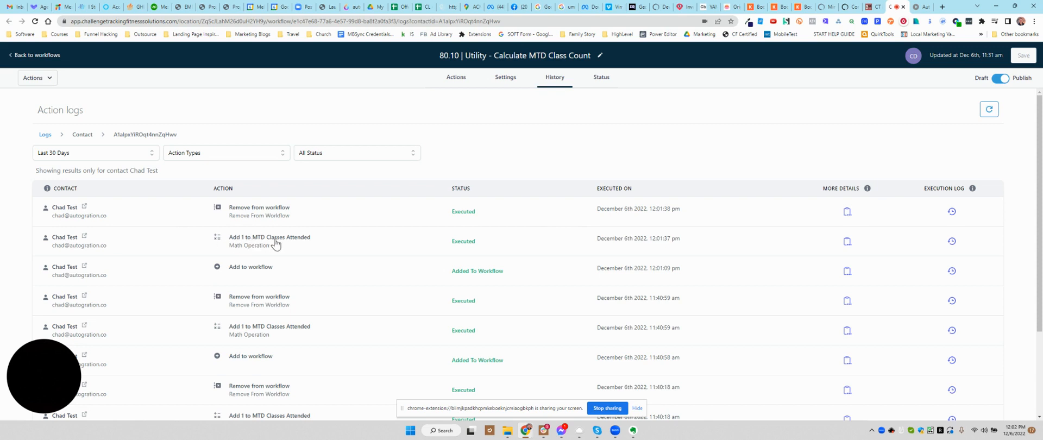
{"action": "left_click", "coordinate": [846, 241]}
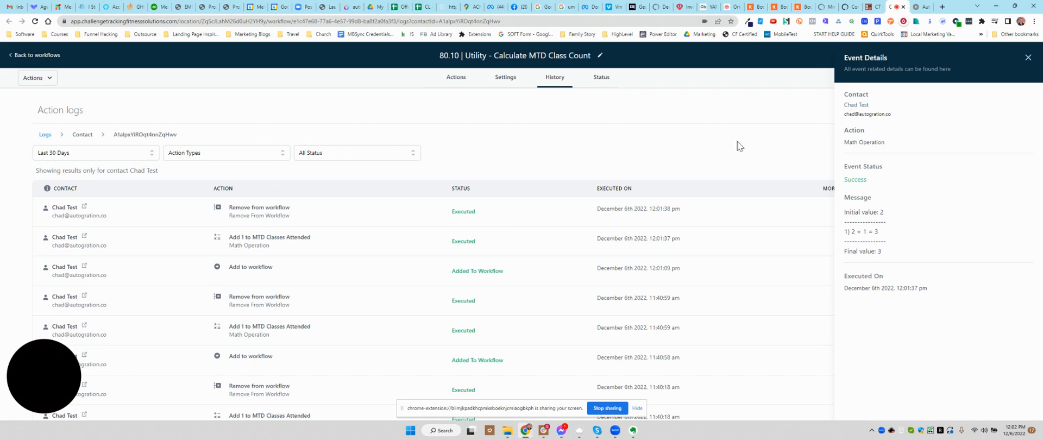
{"action": "left_click", "coordinate": [1027, 57]}
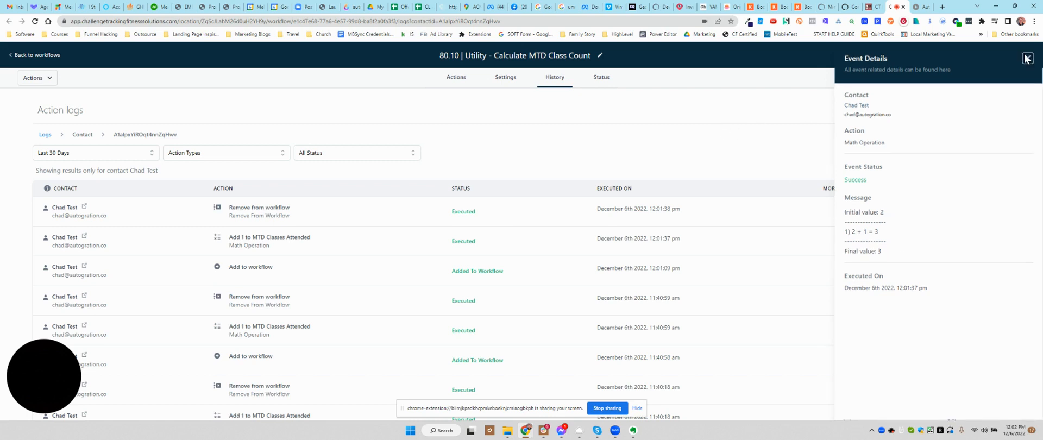
Step: Return to the test contact's record and examine MTD Classes Attended, Import Class Count and Total Class Count alongside the MB Custom Fields
{"action": "left_click", "coordinate": [873, 7]}
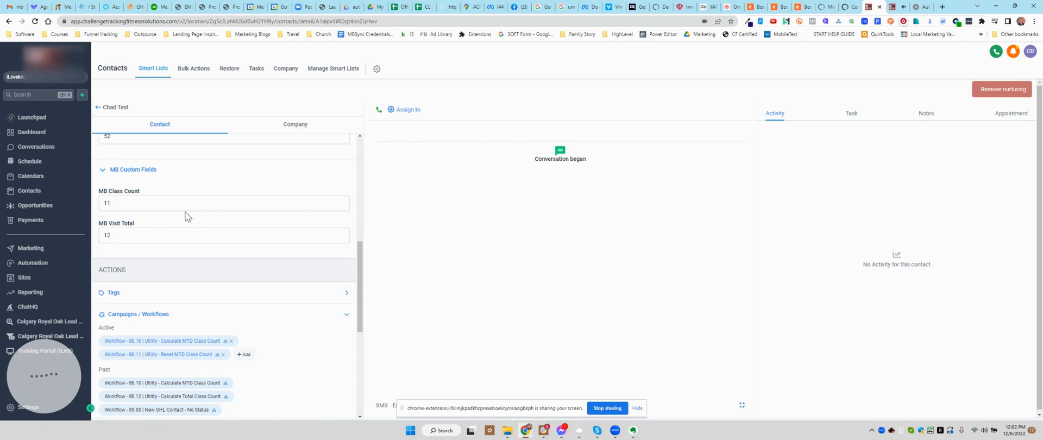
{"action": "scroll", "coordinate": [185, 214], "scroll_direction": "up", "scroll_amount": 3}
{"action": "left_click", "coordinate": [128, 194]}
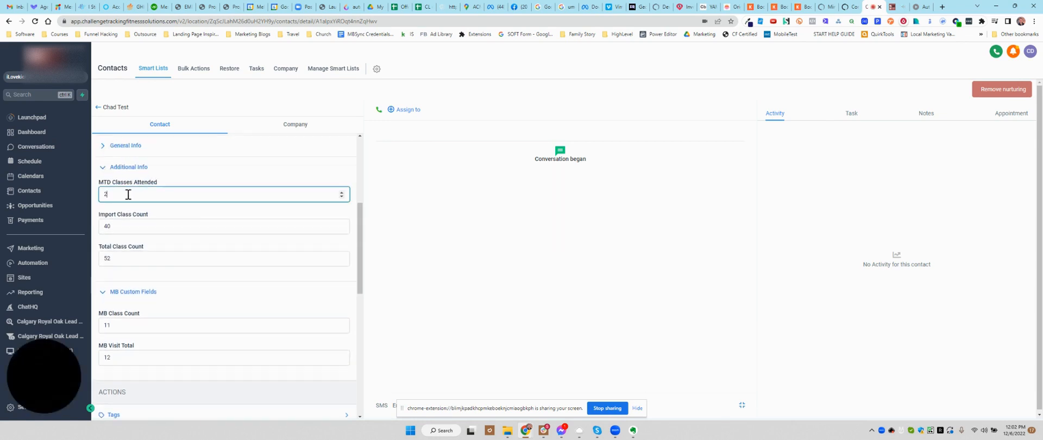
{"action": "double_click", "coordinate": [105, 194]}
{"action": "left_click_drag", "start_coordinate": [359, 210], "coordinate": [360, 202]}
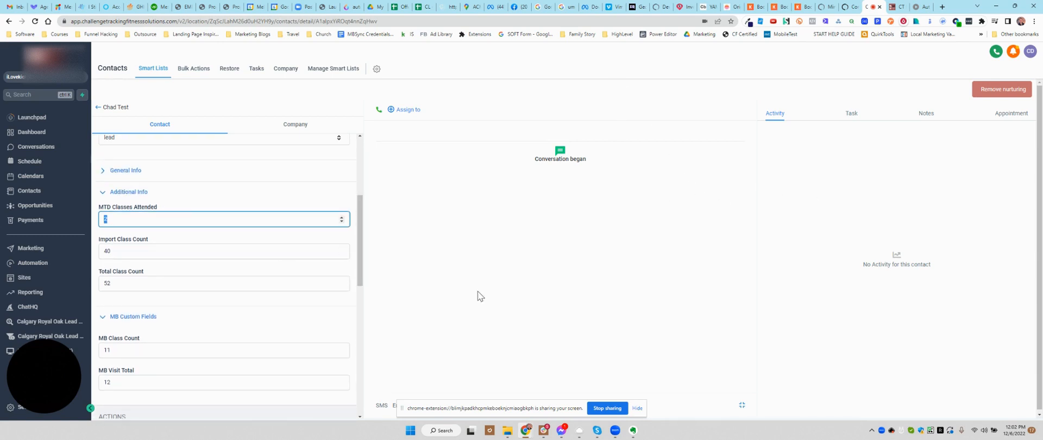
{"action": "scroll", "coordinate": [249, 190], "scroll_direction": "down", "scroll_amount": 1}
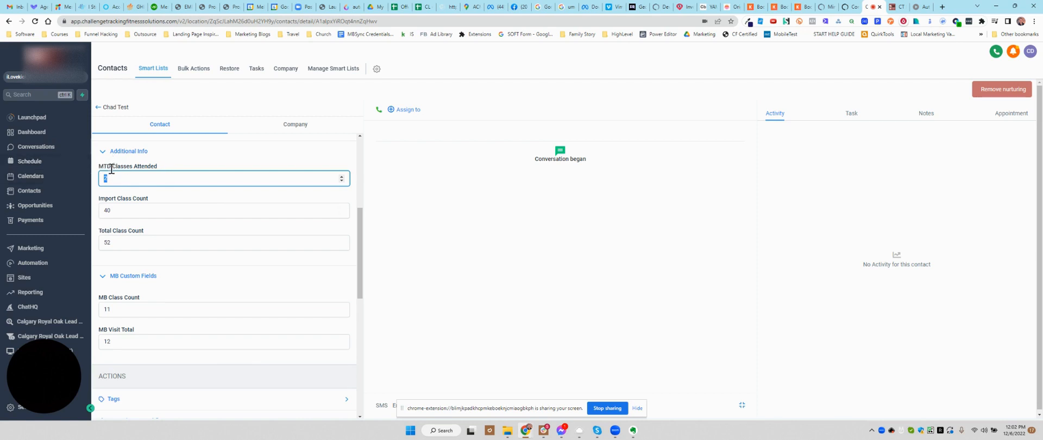
{"action": "left_click", "coordinate": [108, 210]}
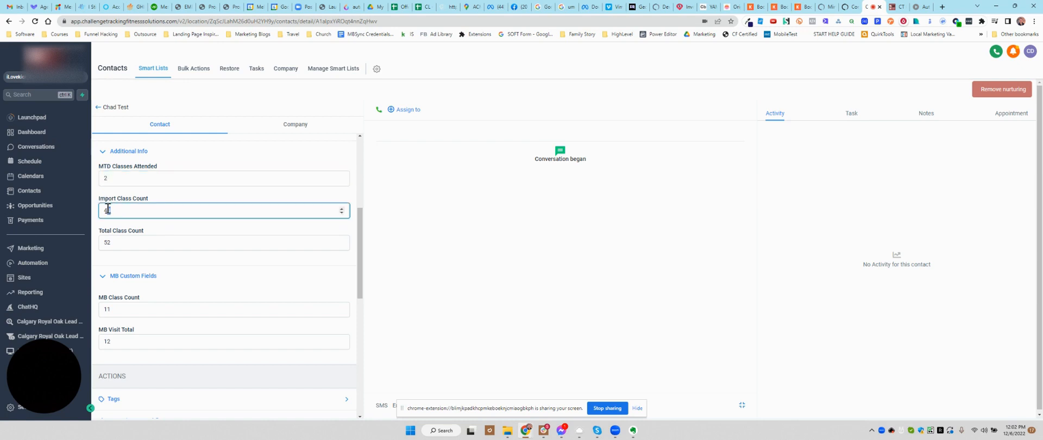
{"action": "scroll", "coordinate": [129, 239], "scroll_direction": "down", "scroll_amount": 1}
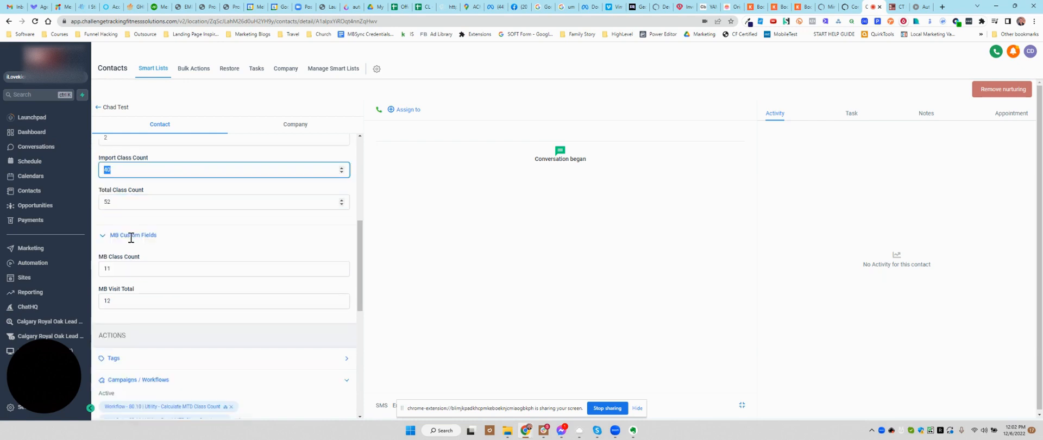
{"action": "scroll", "coordinate": [132, 239], "scroll_direction": "up", "scroll_amount": 3}
{"action": "scroll", "coordinate": [134, 274], "scroll_direction": "down", "scroll_amount": 1}
{"action": "left_click", "coordinate": [125, 280]}
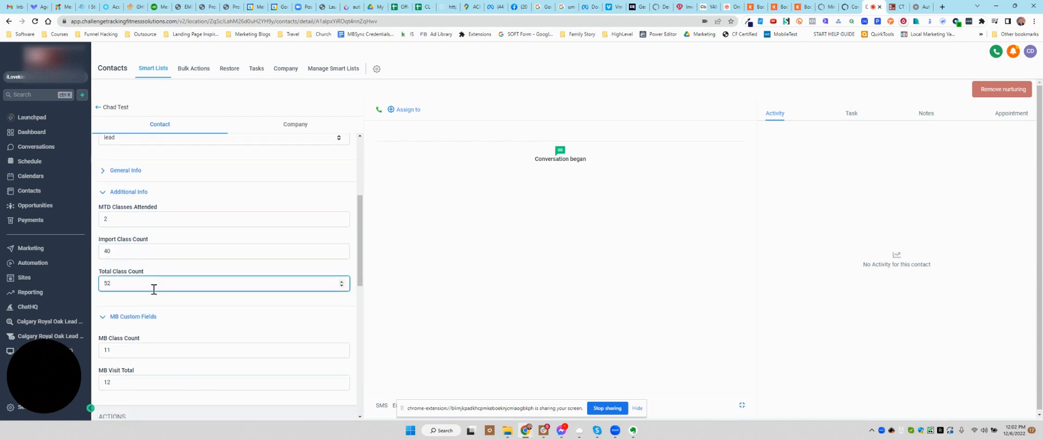
{"action": "left_click_drag", "start_coordinate": [137, 221], "coordinate": [101, 221]}
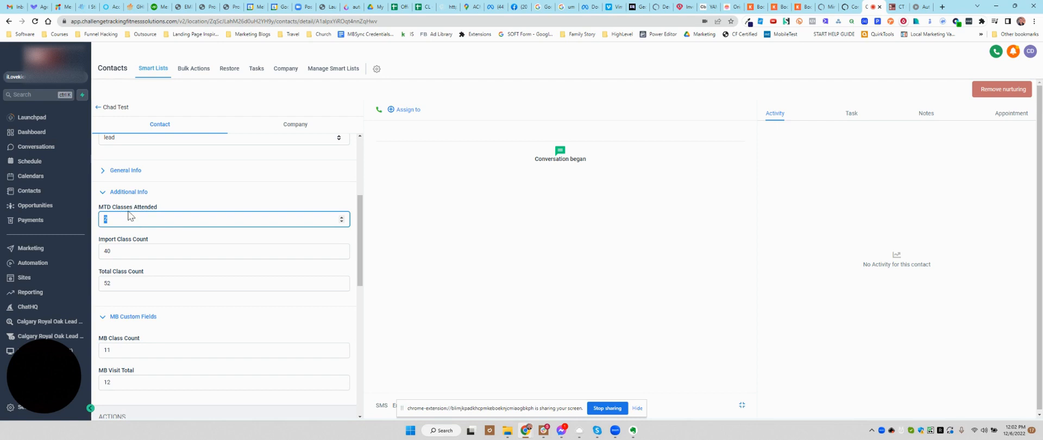